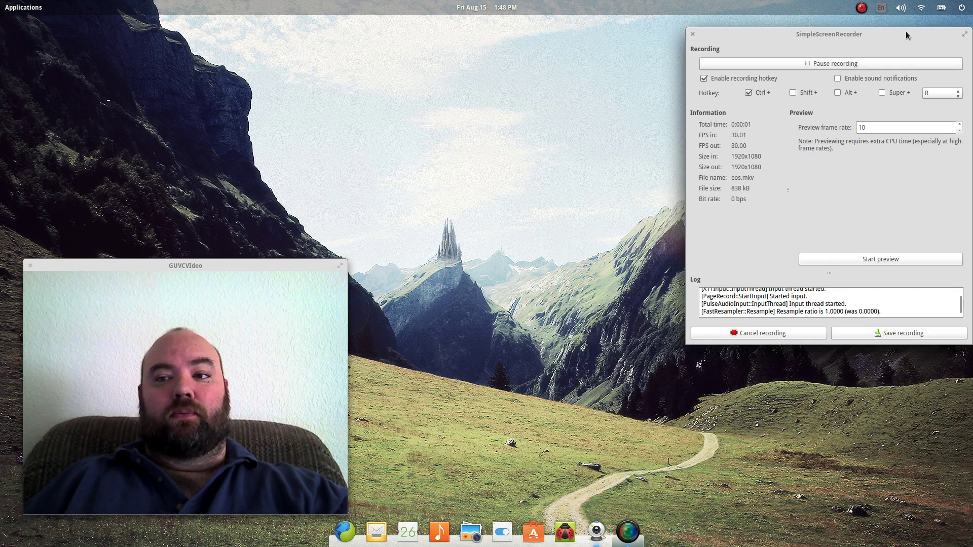
Minimize the SimpleScreenRecorder window through its title-bar menu while recording continues.
right_click(902, 31)
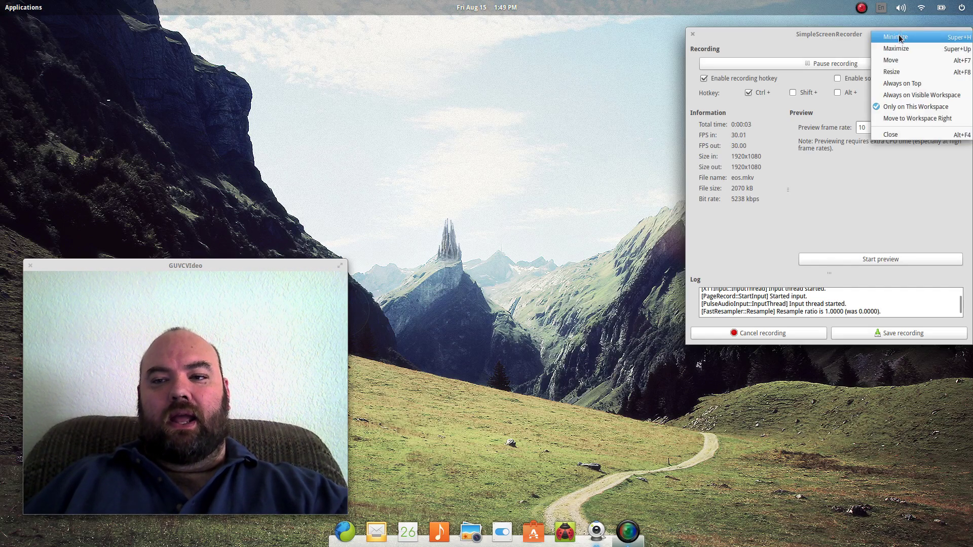
click(899, 38)
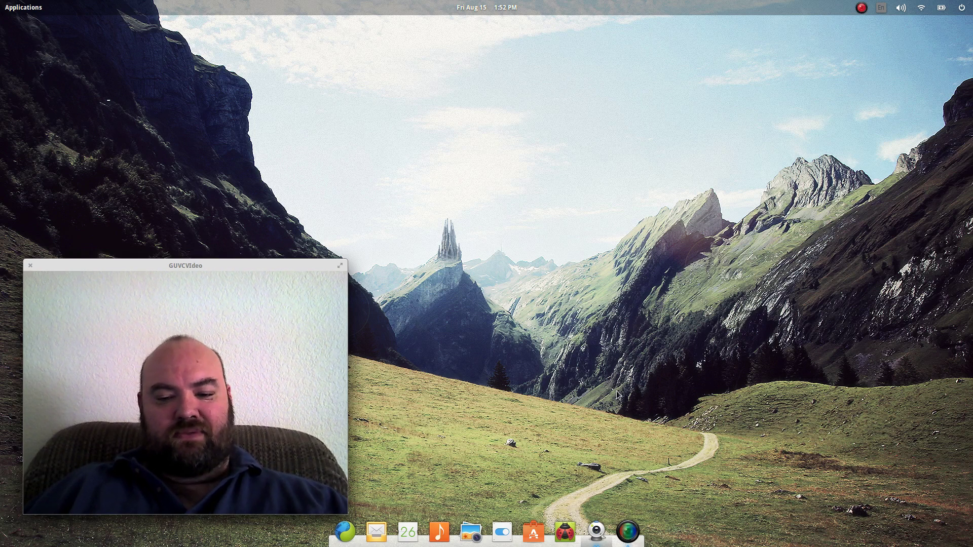
Launch the Software Center from the dock and move its window to the right.
click(534, 536)
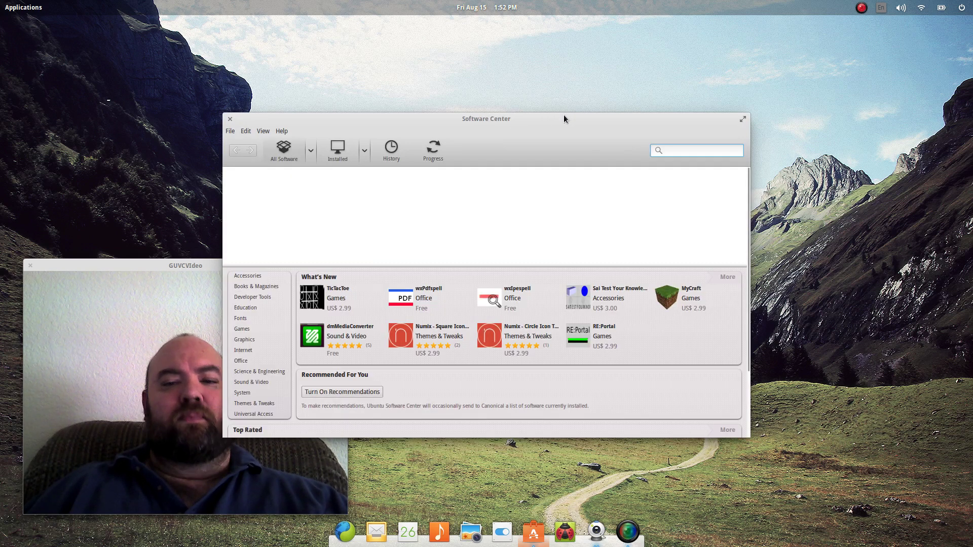
drag(498, 116, 658, 79)
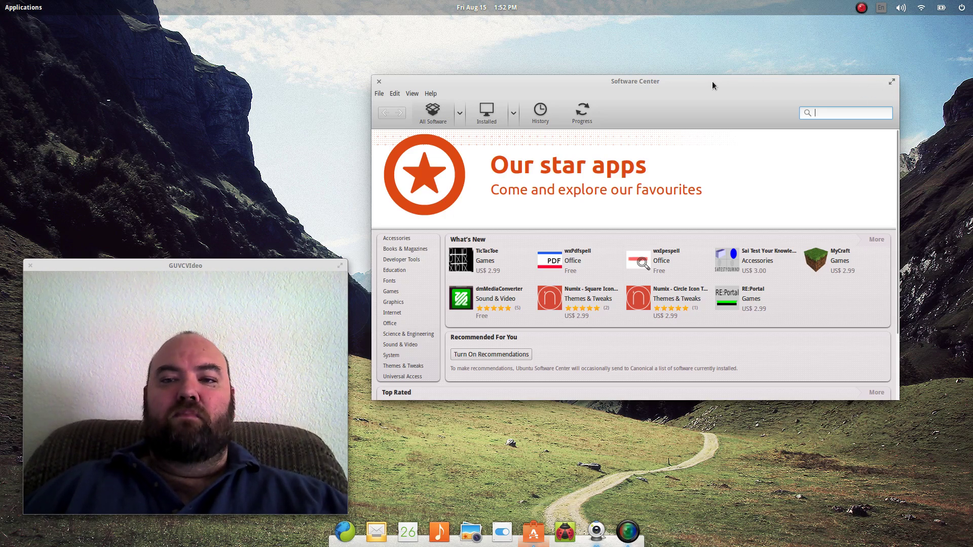
Bring up the Software Center window menu and dismiss it without changing anything.
right_click(658, 82)
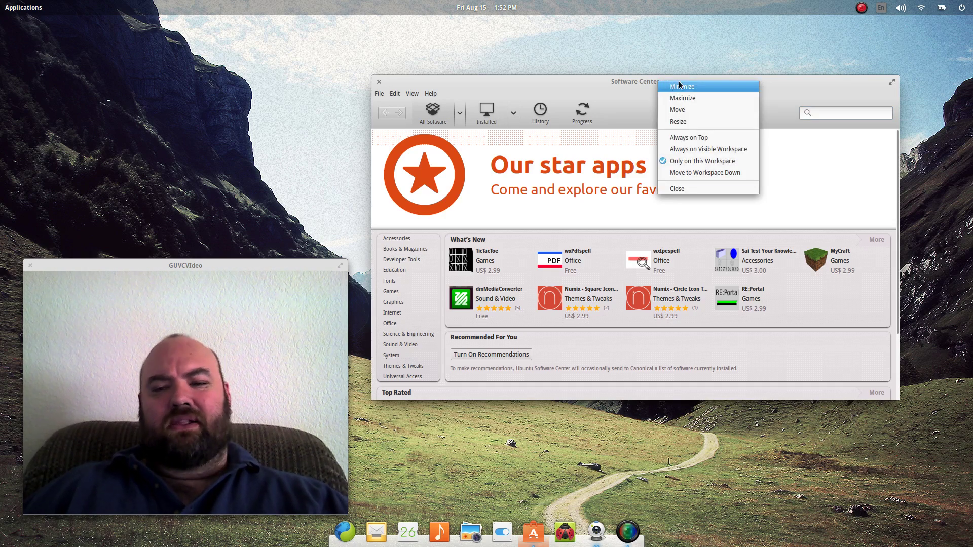
click(874, 84)
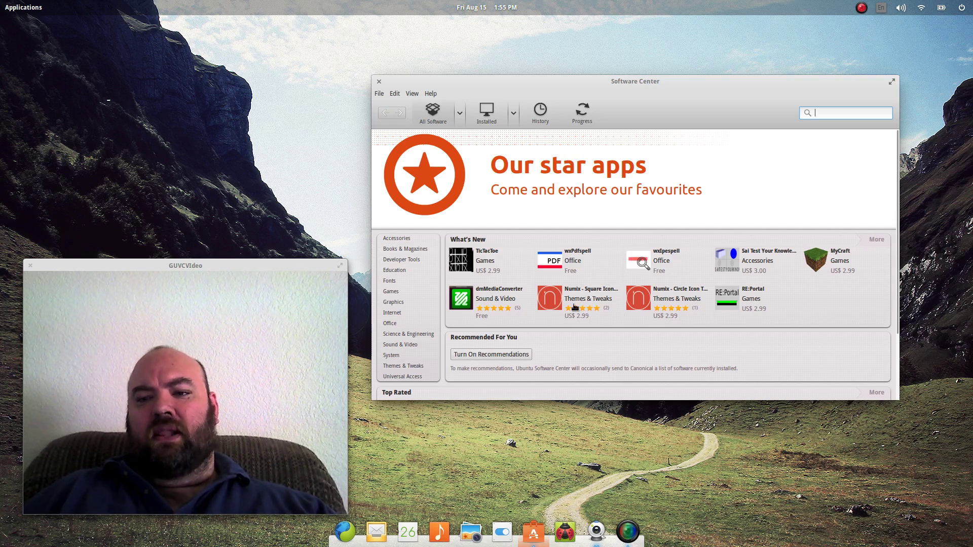
click(458, 119)
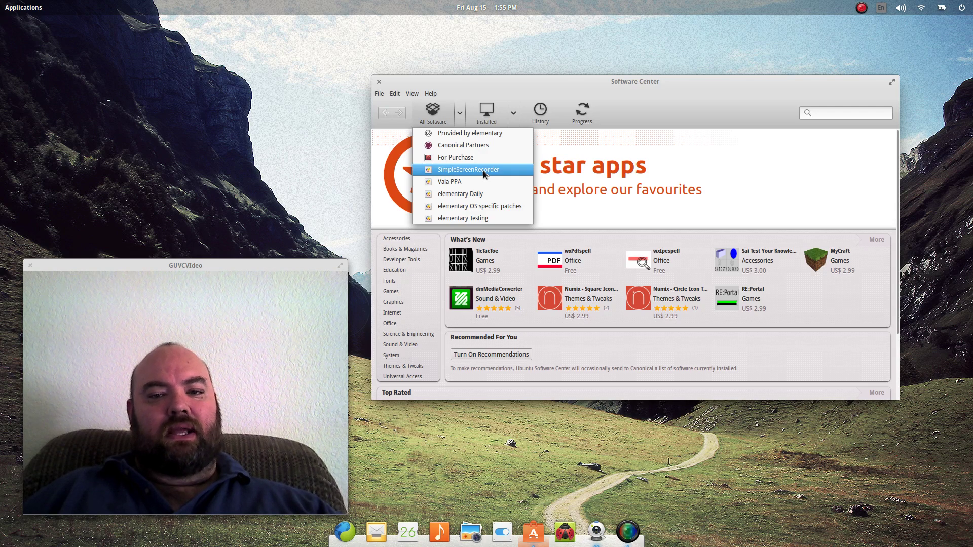
click(465, 78)
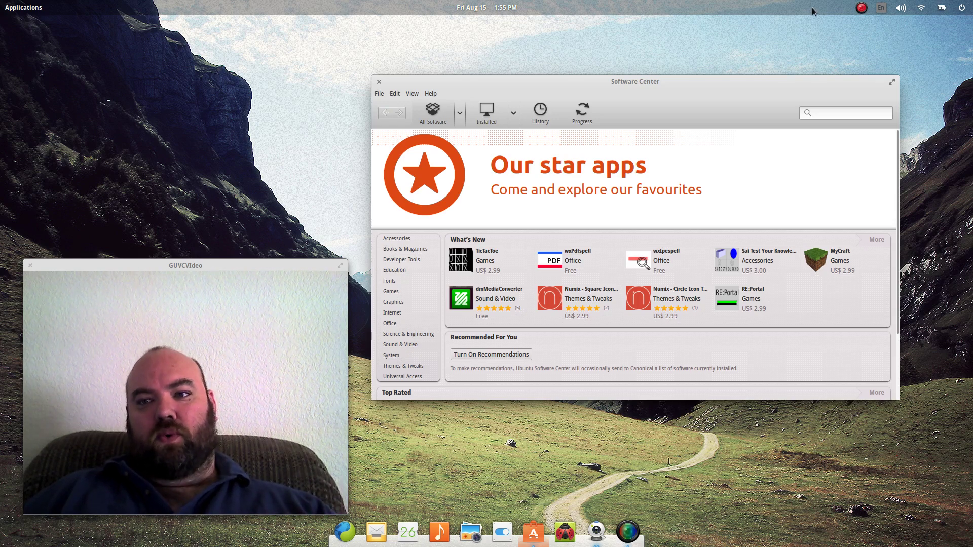
click(860, 8)
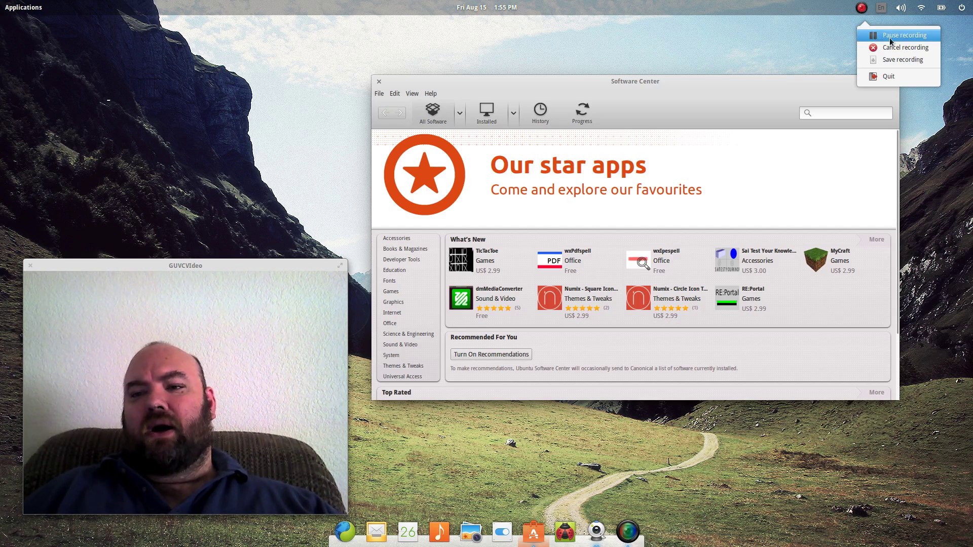
click(681, 20)
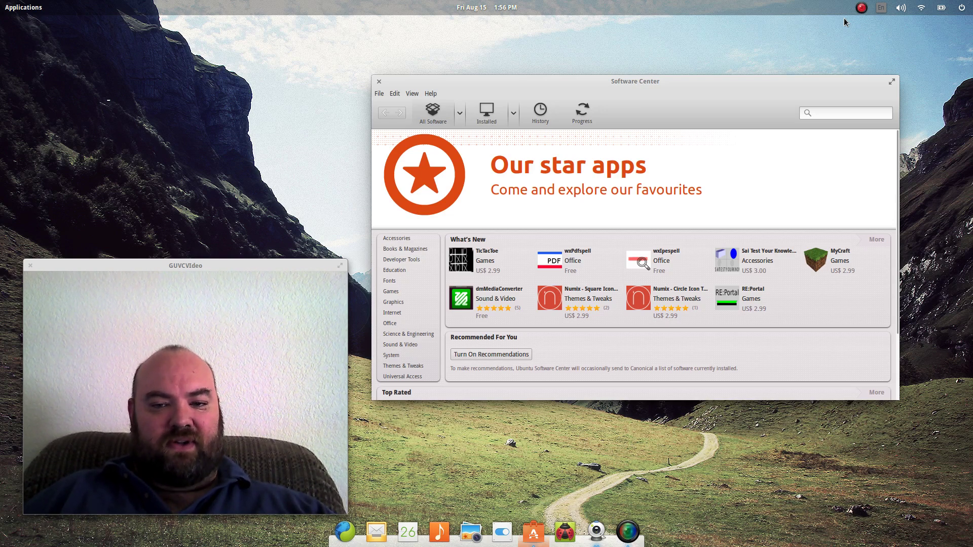
Search the Software Center catalogue for 'libreoffice'.
click(826, 112)
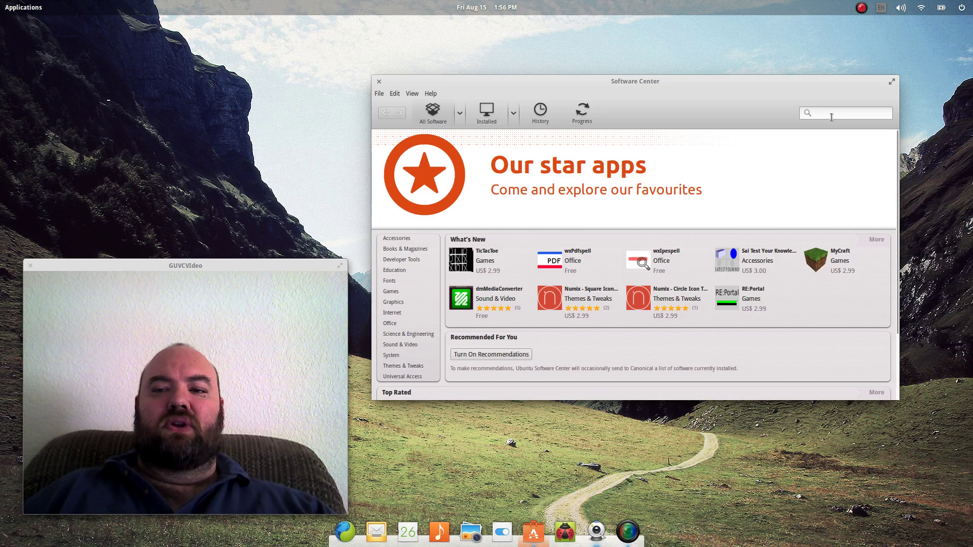
text(libreo)
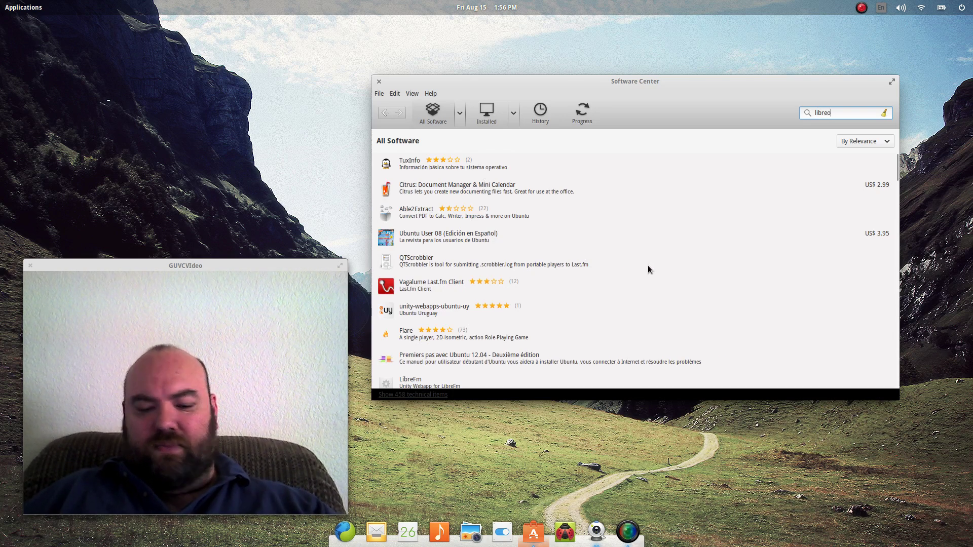
text(ffice)
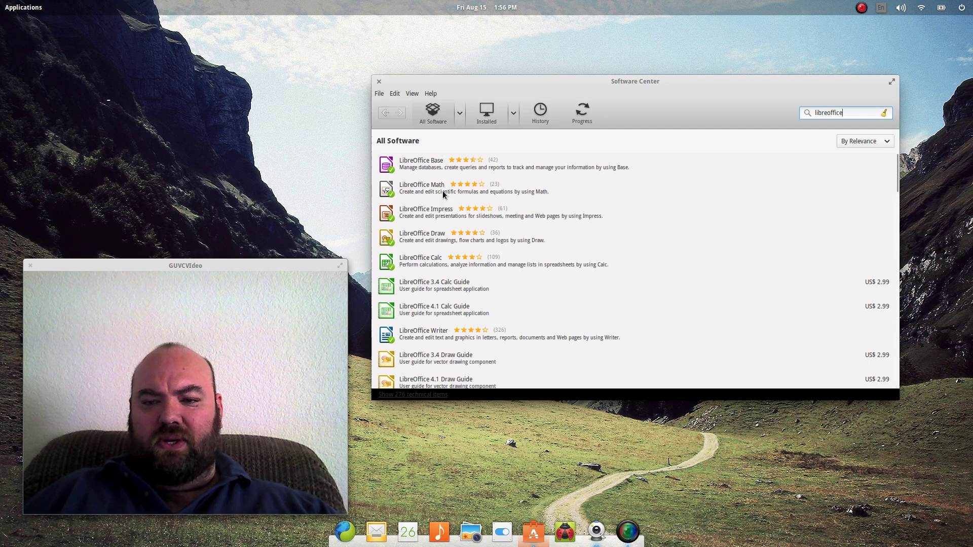
Browse the LibreOffice results (Base, Calc, Math, Calc and Draw guides), then bring up the Applications launcher.
click(435, 168)
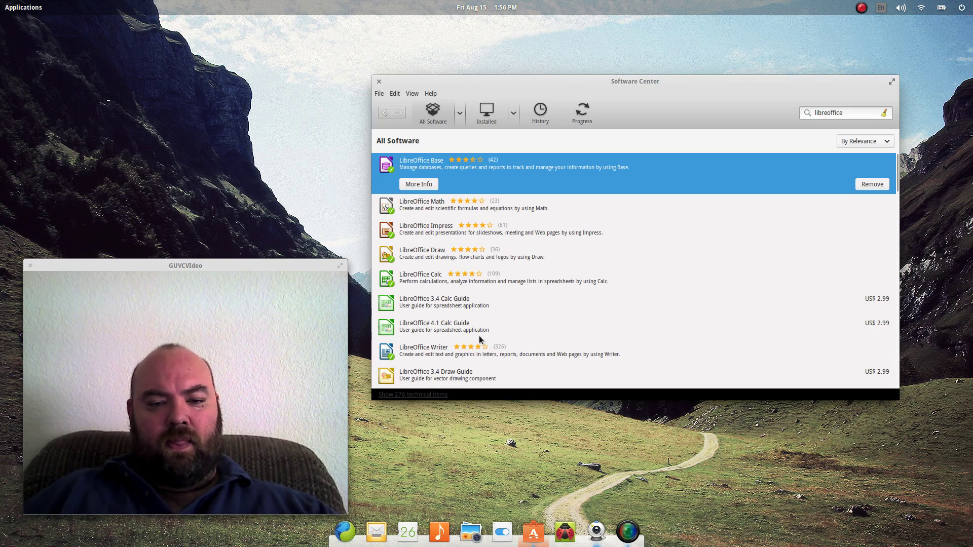
click(456, 324)
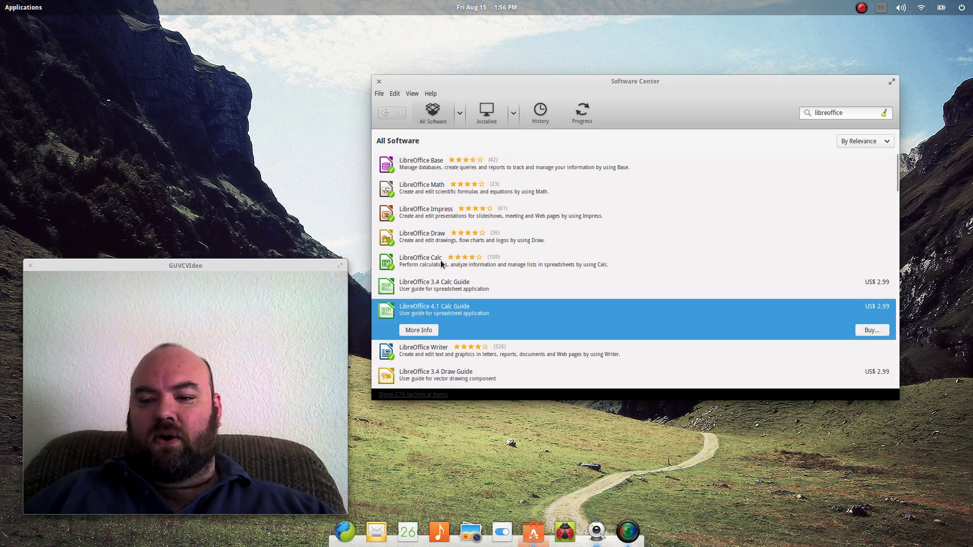
click(439, 260)
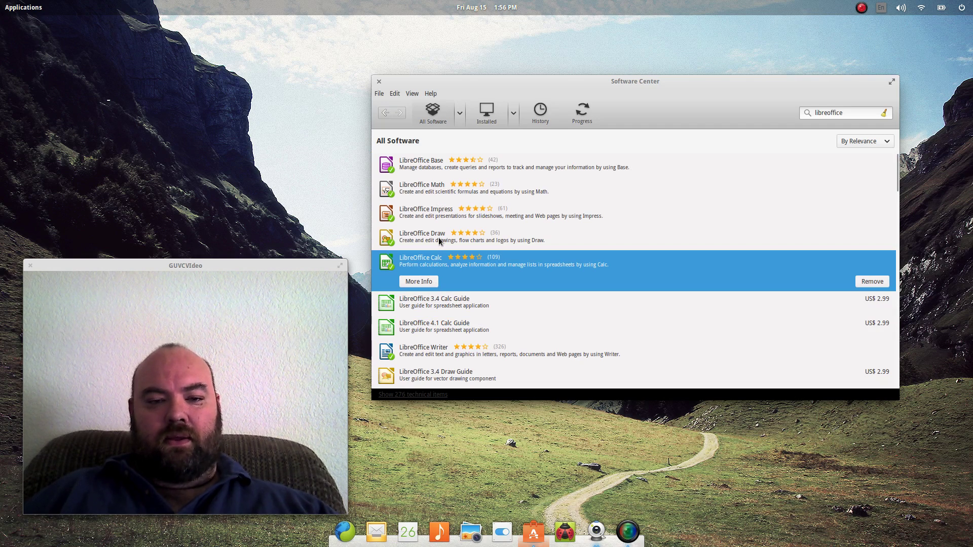
click(439, 237)
click(439, 209)
click(437, 186)
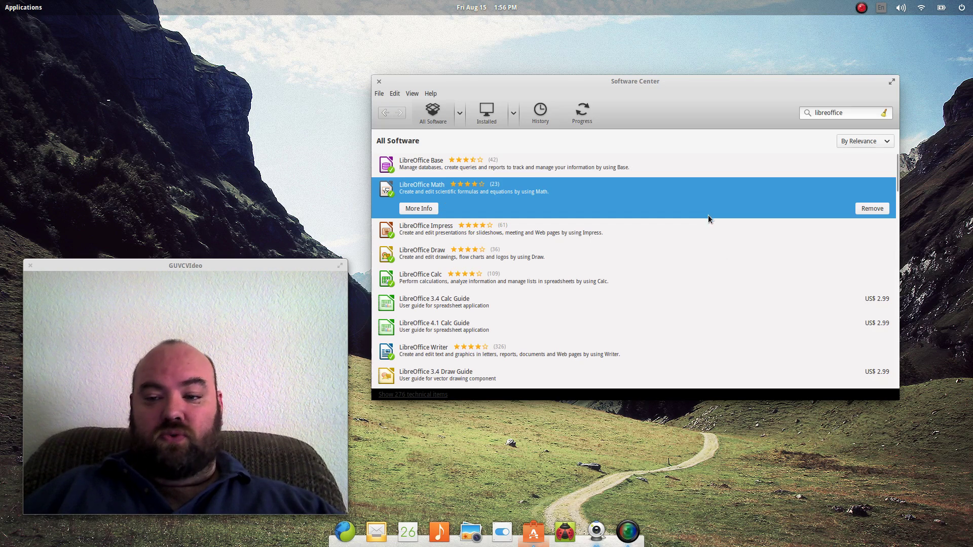
click(455, 312)
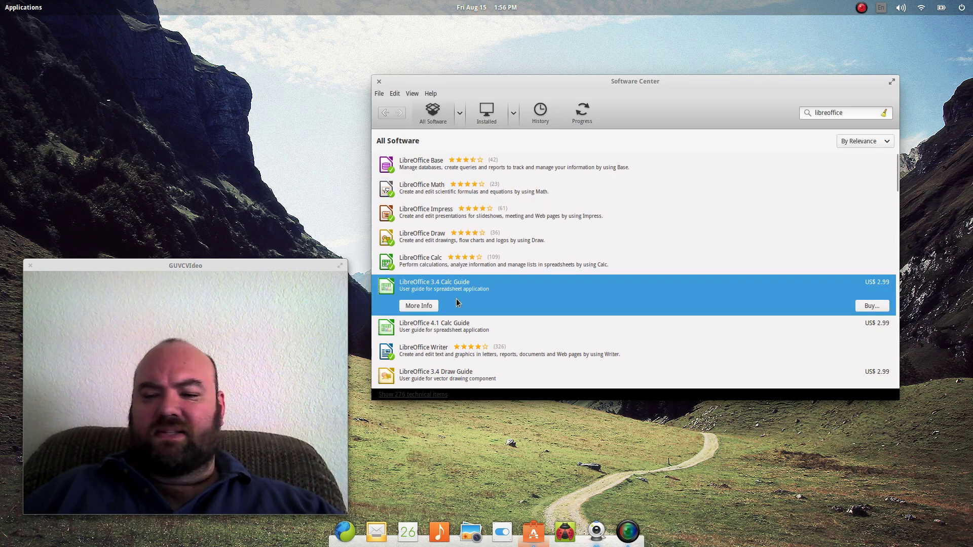
click(466, 334)
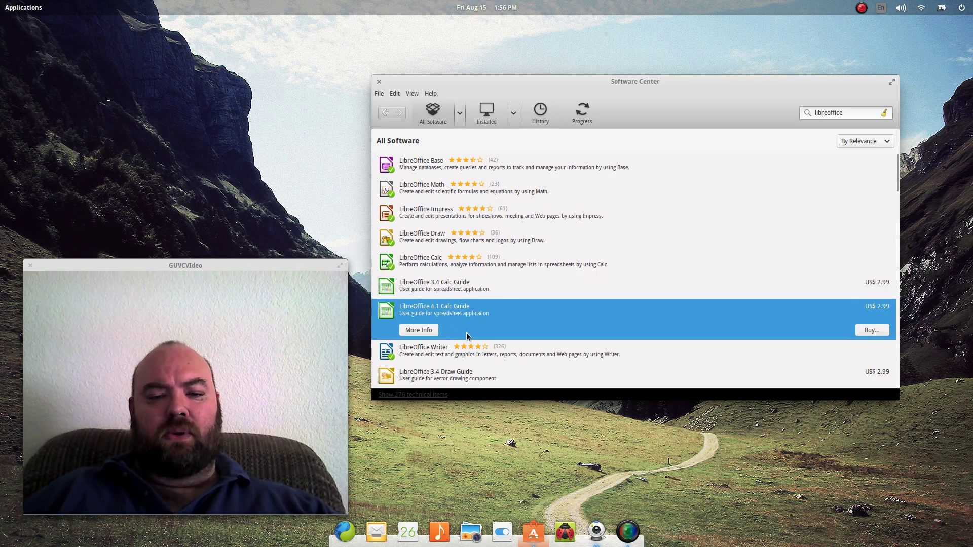
click(468, 376)
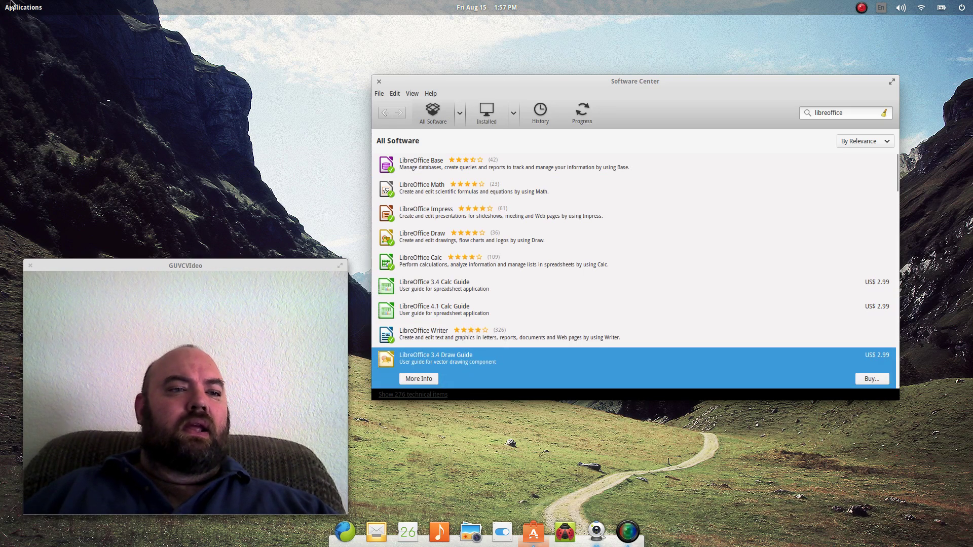
click(24, 10)
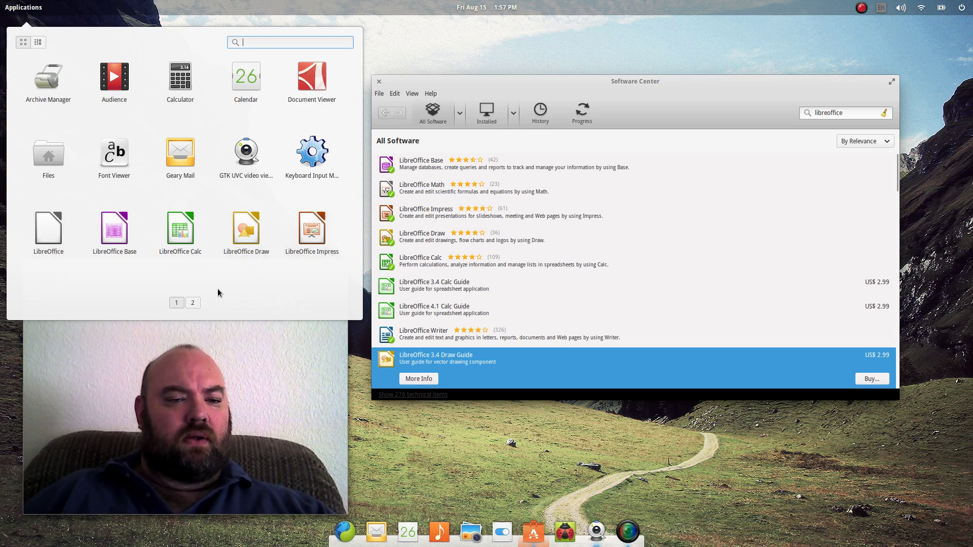
Go to page 2 of the Applications menu and launch System Settings.
click(192, 304)
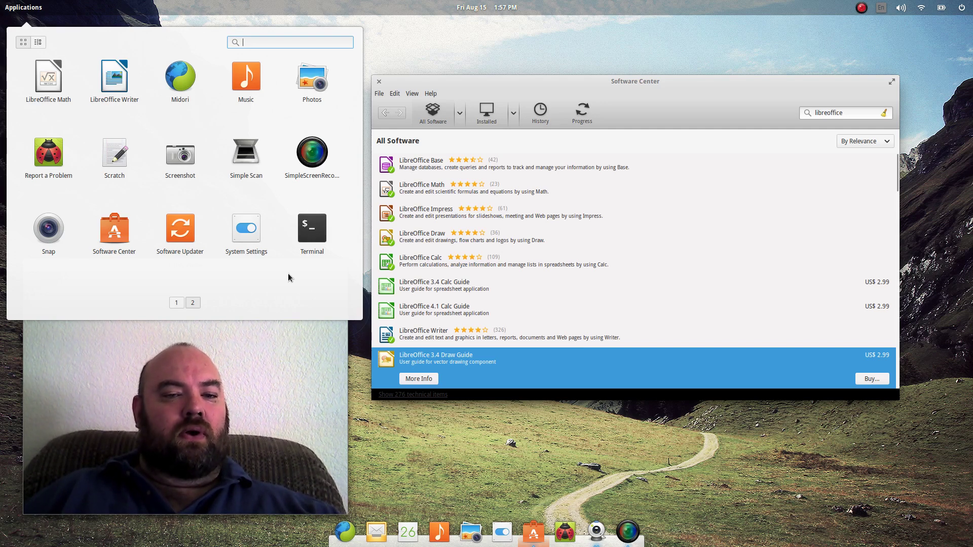
click(240, 255)
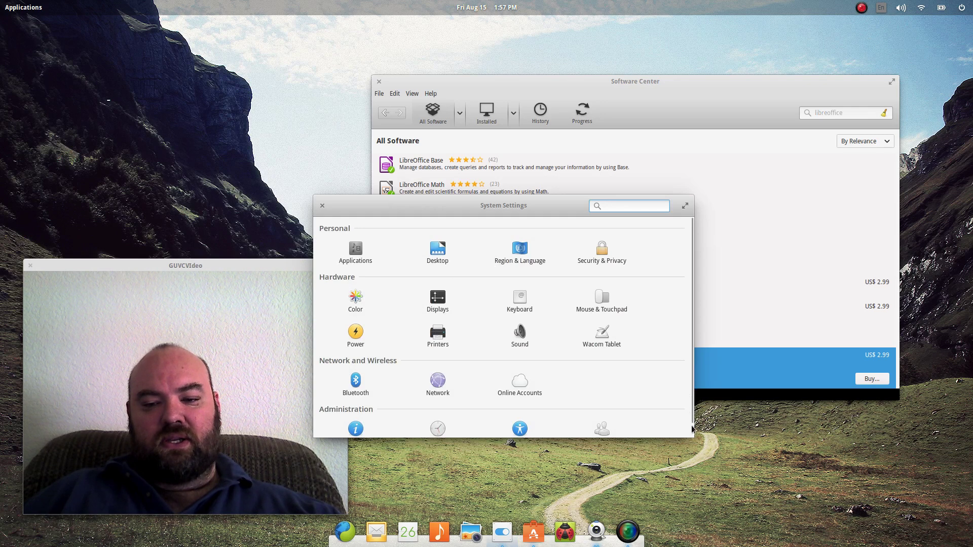
scroll(692, 429, down, 1)
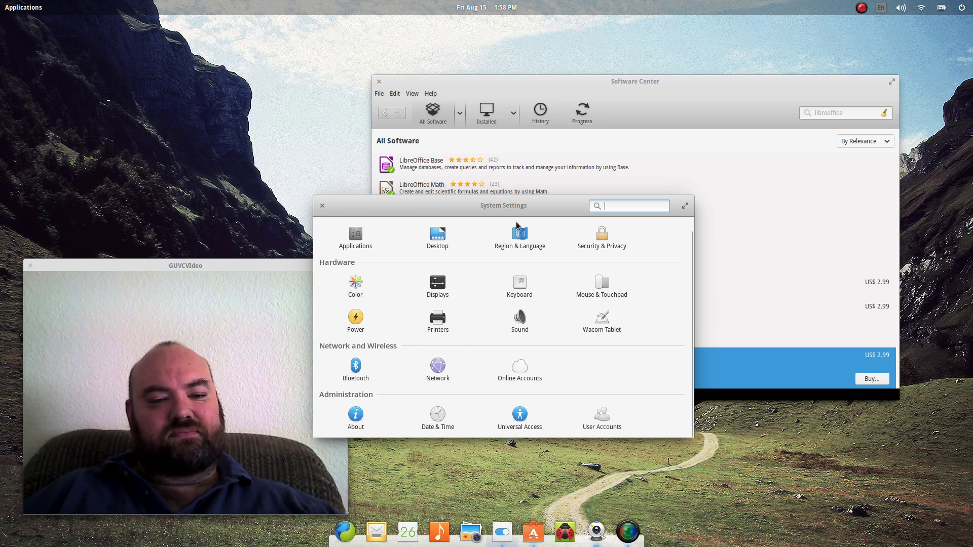
click(322, 204)
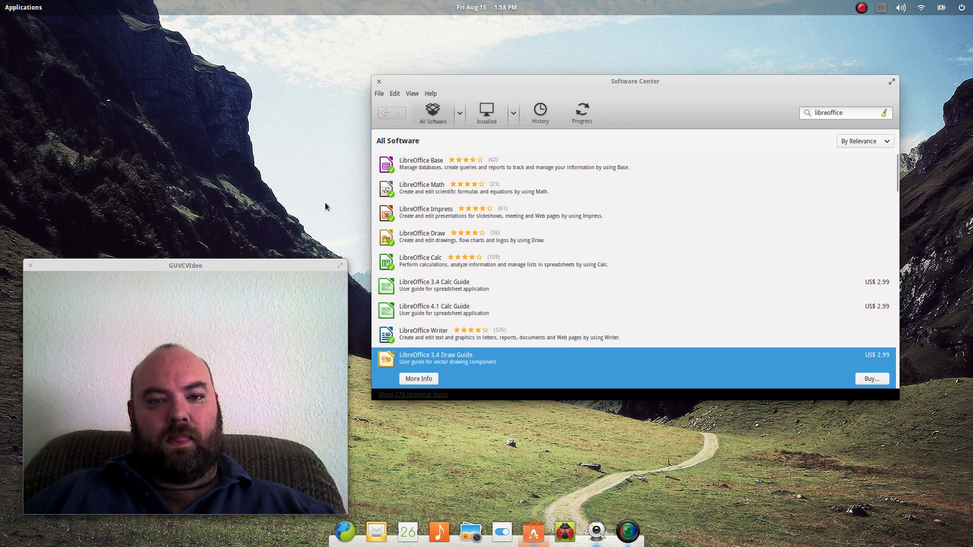
Drag the Software Center window down, then back up, leaving it slightly further right.
drag(647, 84, 661, 127)
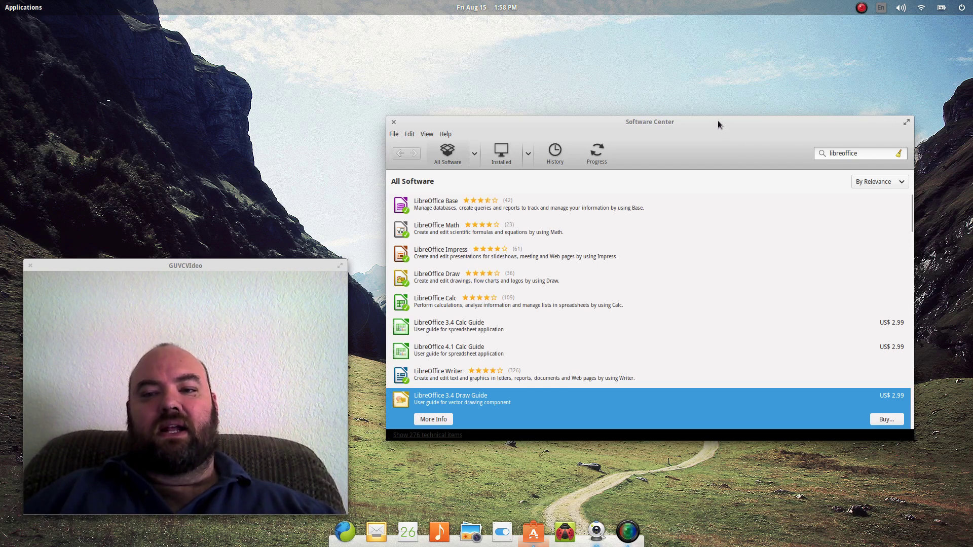
drag(718, 123, 734, 77)
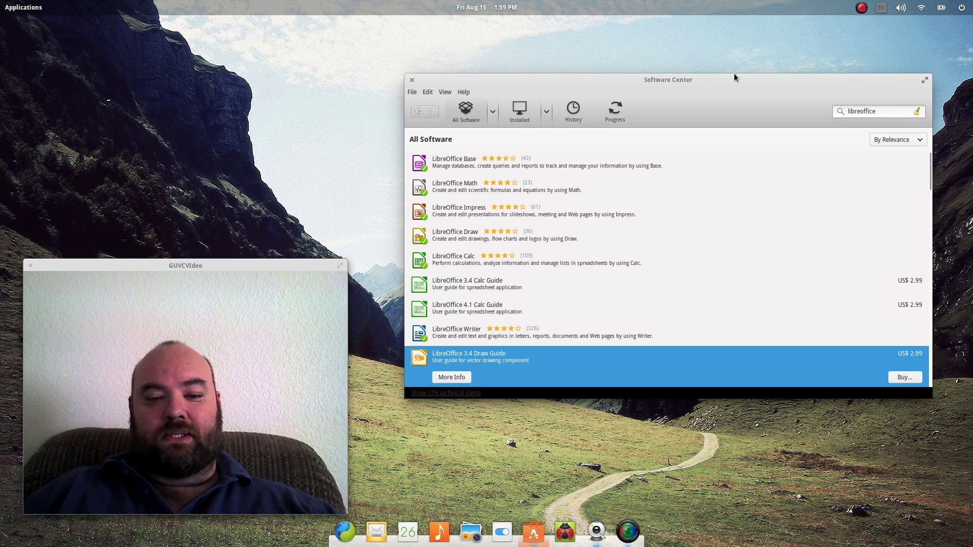
Replace the 'libreoffice' search with 'gimp' and start installing GIMP Image Editor.
double_click(885, 110)
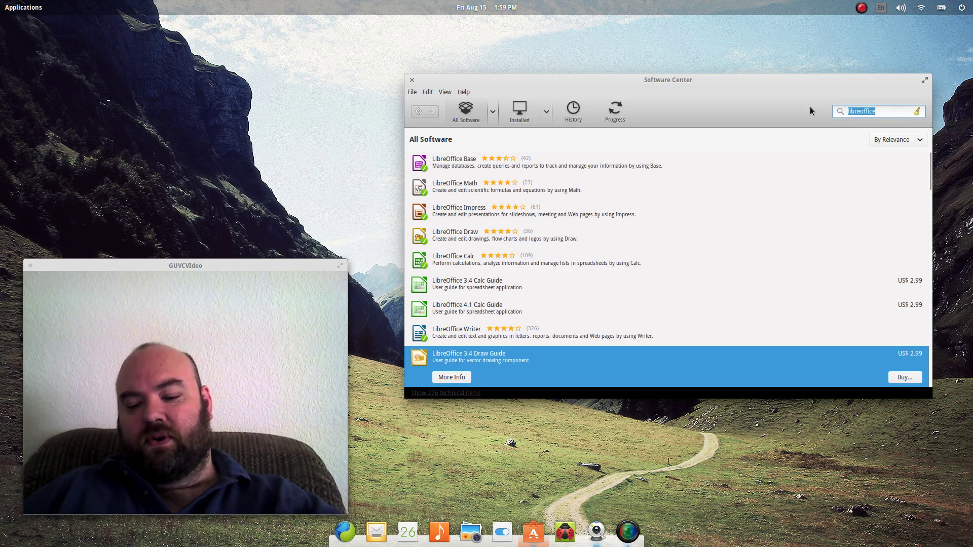
key(BackSpace)
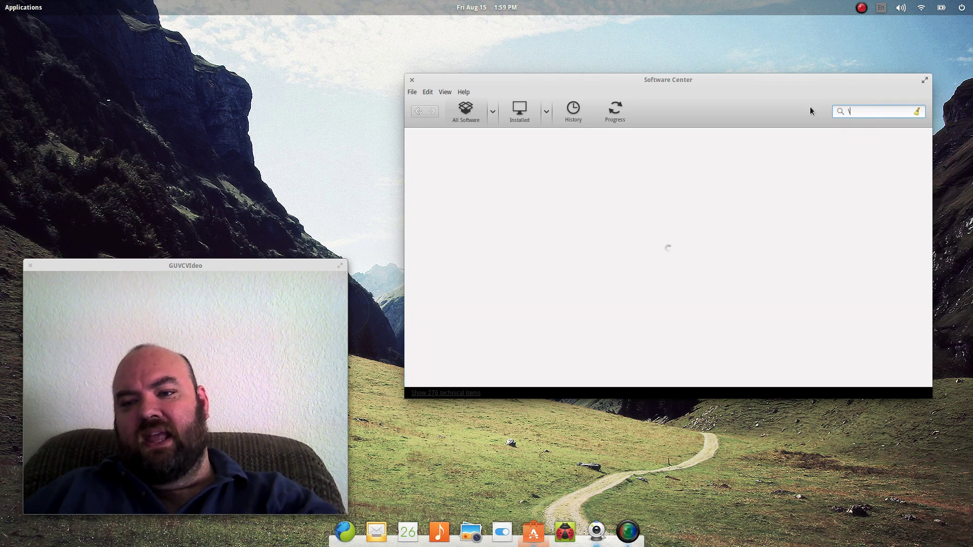
text(gimp)
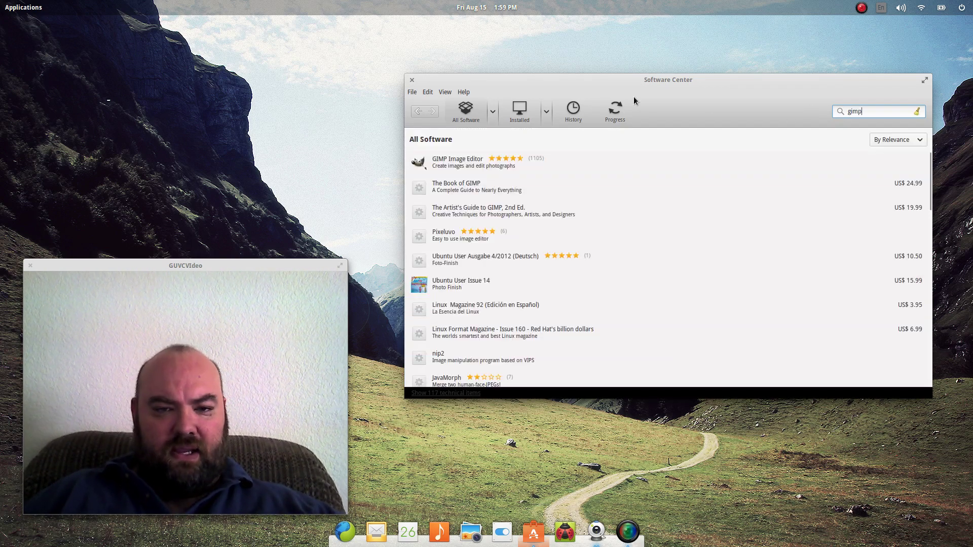
click(465, 166)
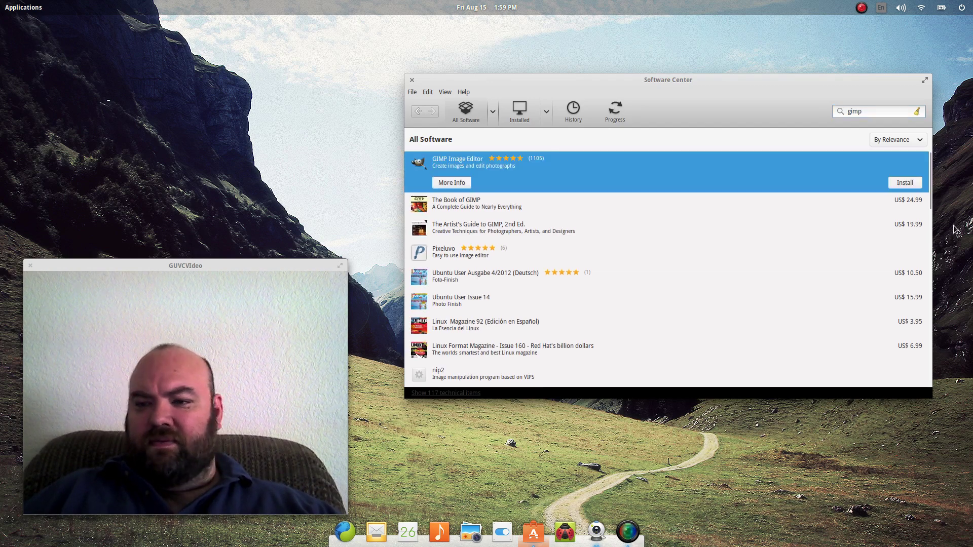
click(909, 184)
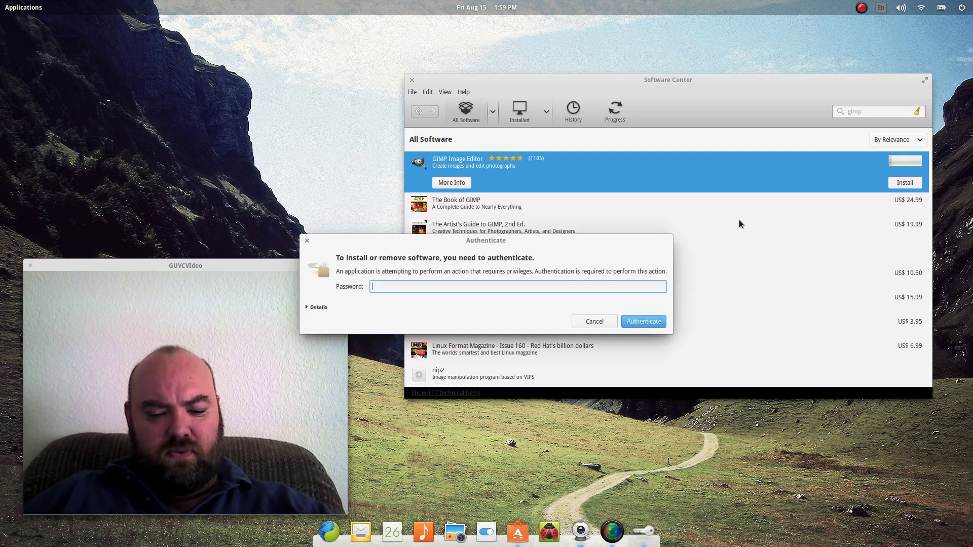
Enter the account password to authorise the GIMP Image Editor installation.
text(•••)
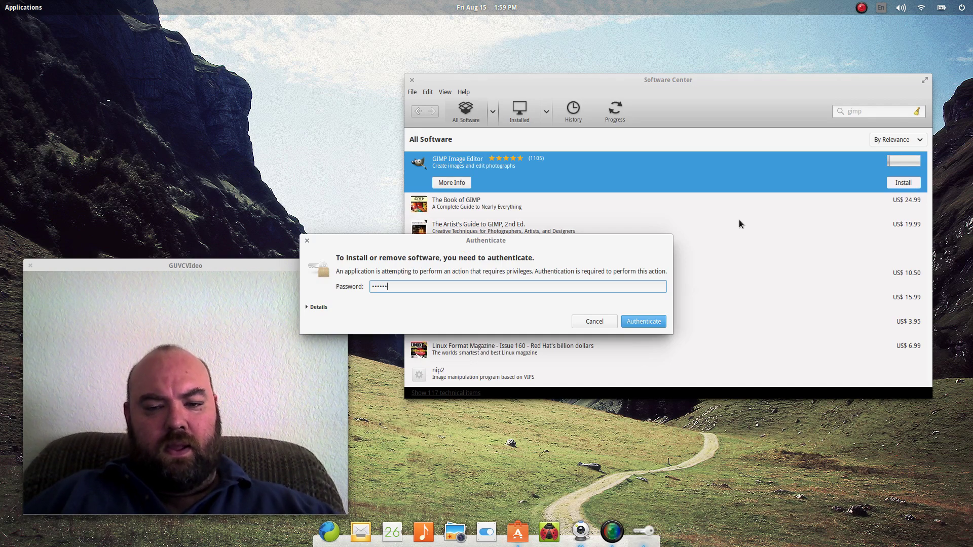
click(652, 325)
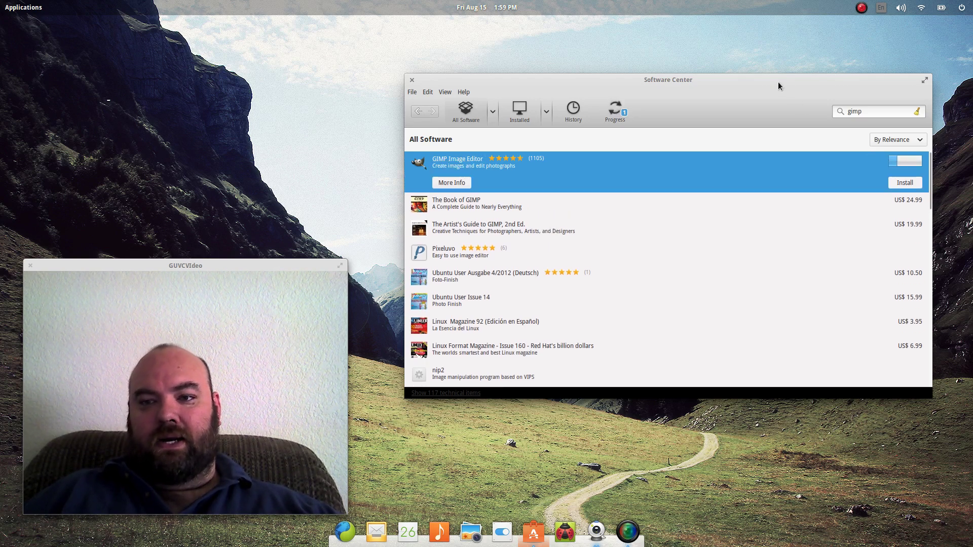
Move the Software Center window lower and change the search to 'chro', then 'firefox'.
drag(760, 101, 783, 193)
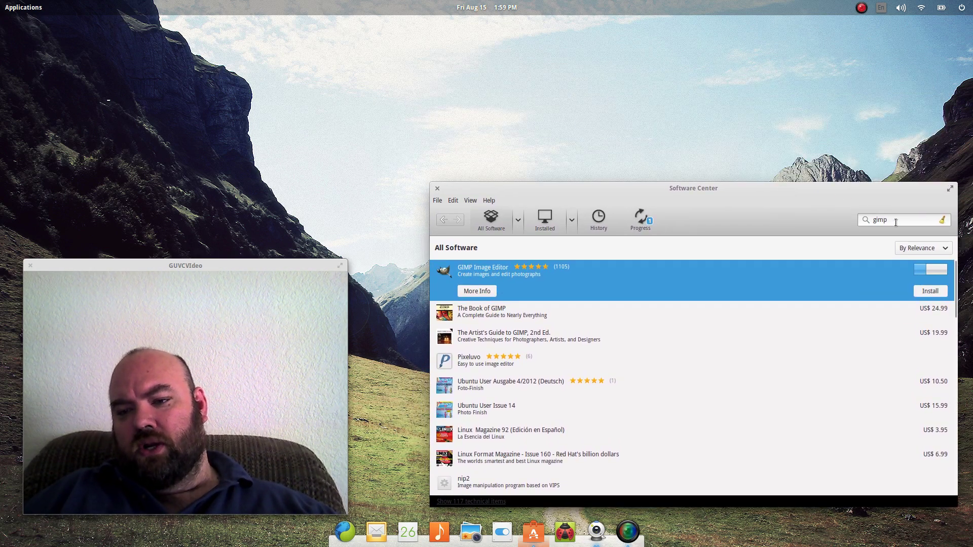
drag(895, 222, 838, 221)
text(chro)
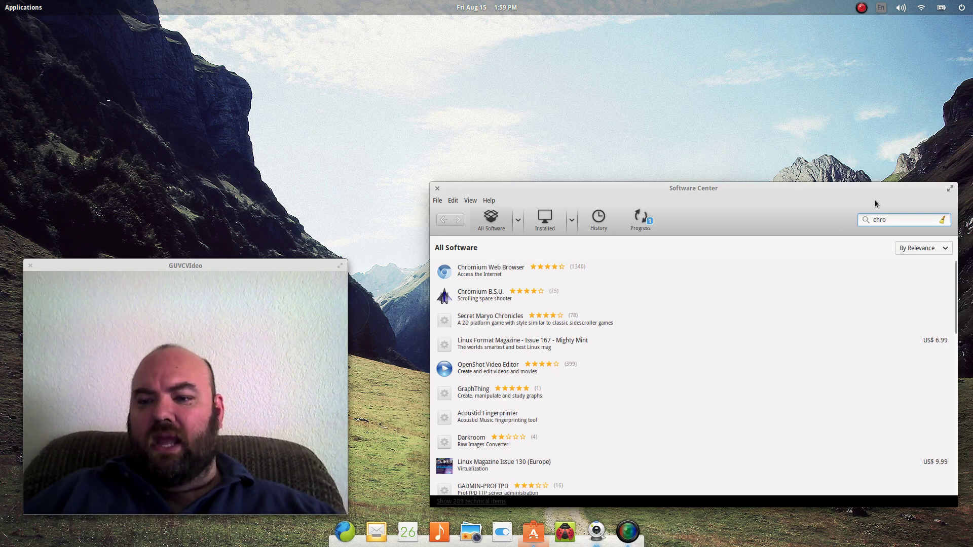
drag(895, 220, 841, 216)
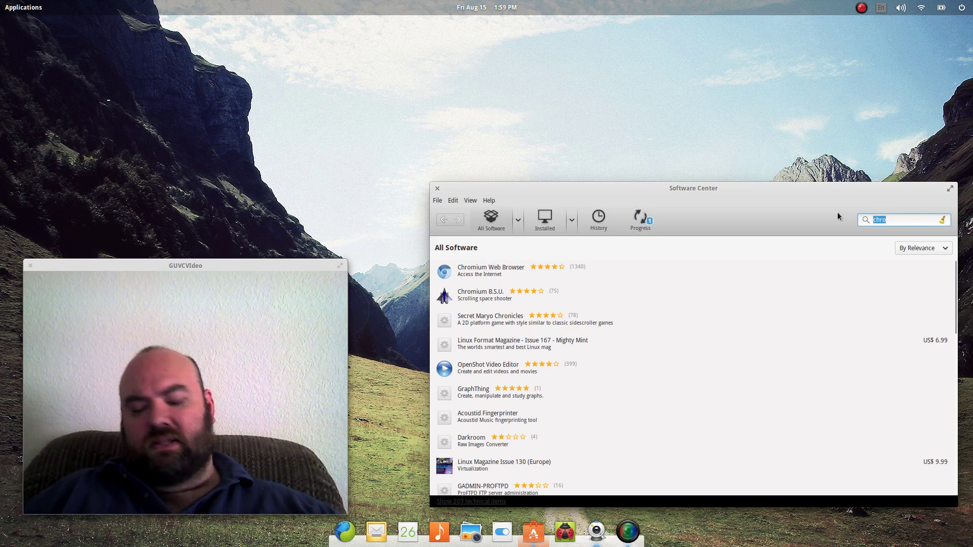
text(firef)
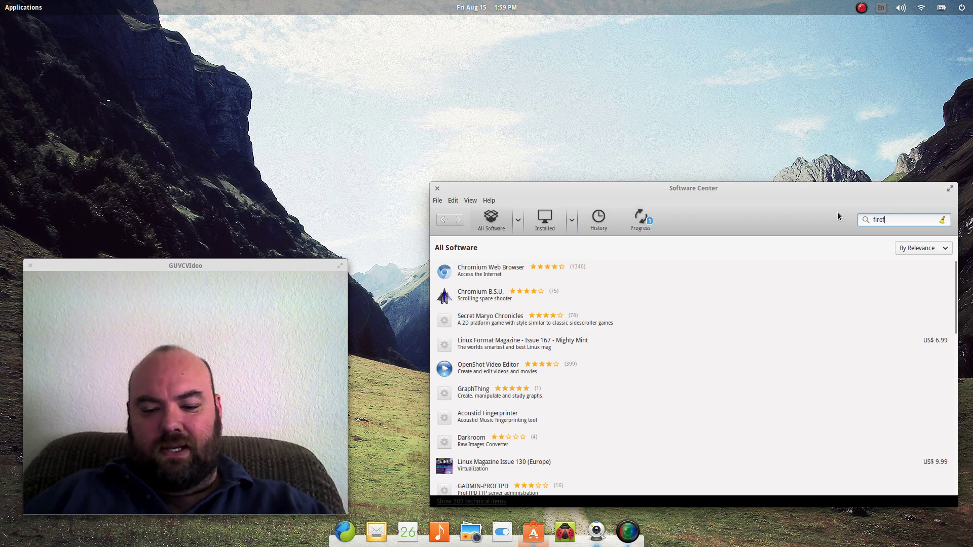
text(ox)
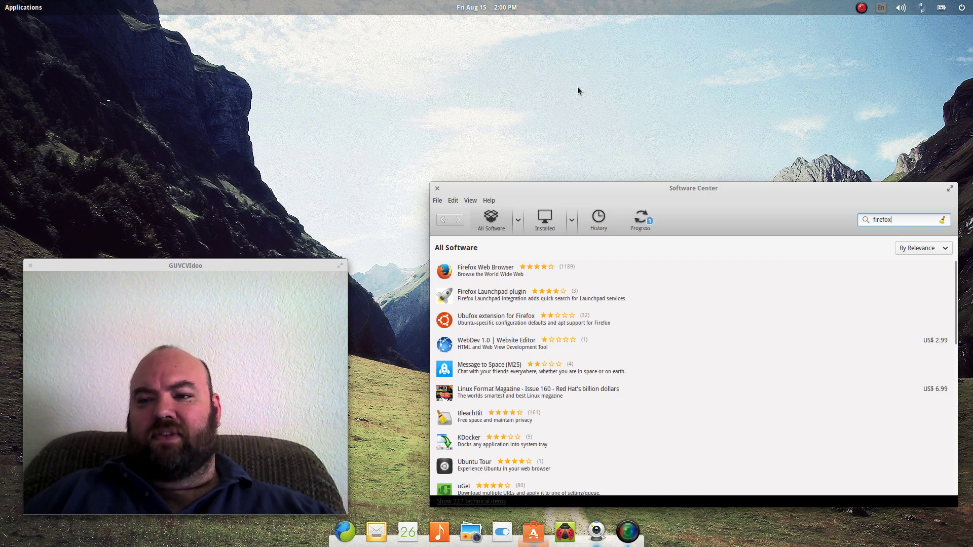
Check the installation progress until GIMP Image Editor finishes installing.
click(639, 220)
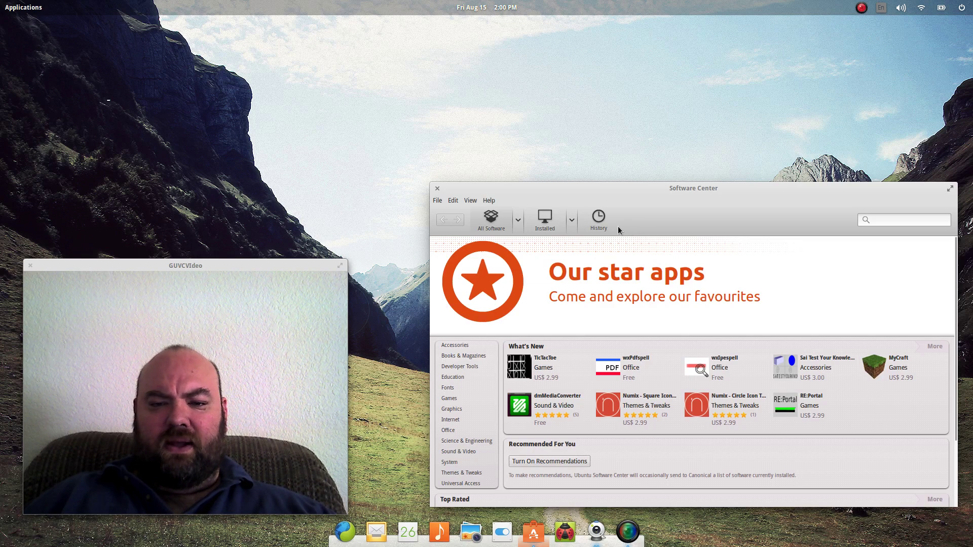
Show the Software Center history and toggle the Today group to reveal gimp 2.8.10 installed at 01:59 PM.
click(599, 219)
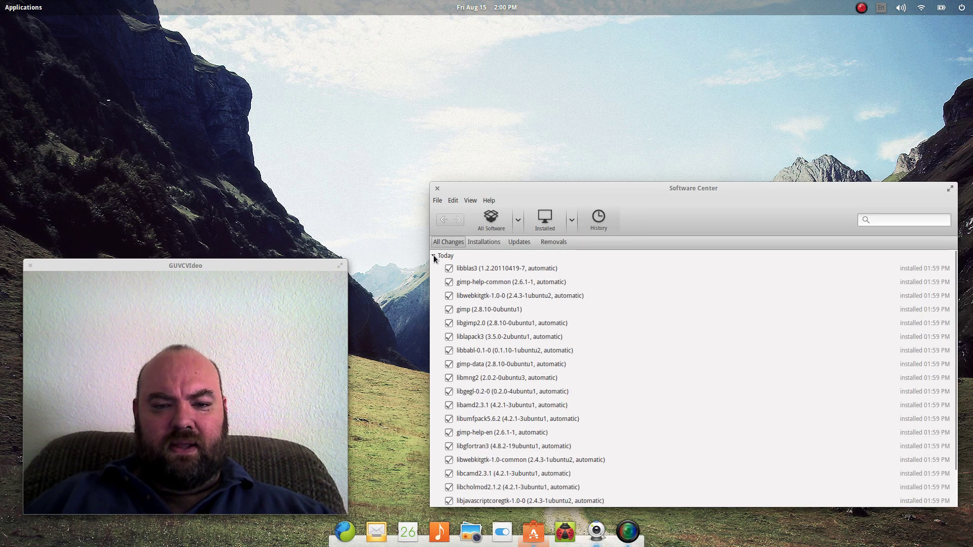
click(434, 257)
click(433, 256)
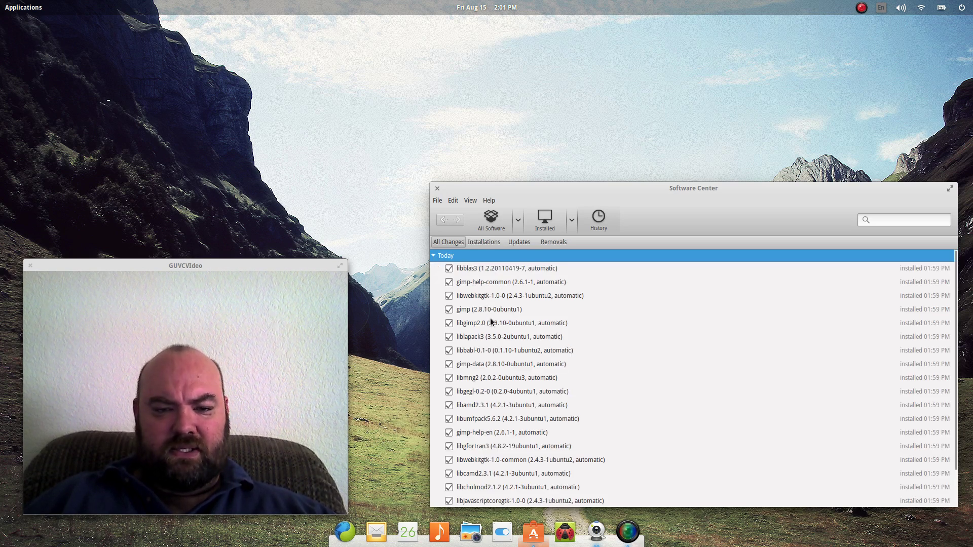
click(24, 10)
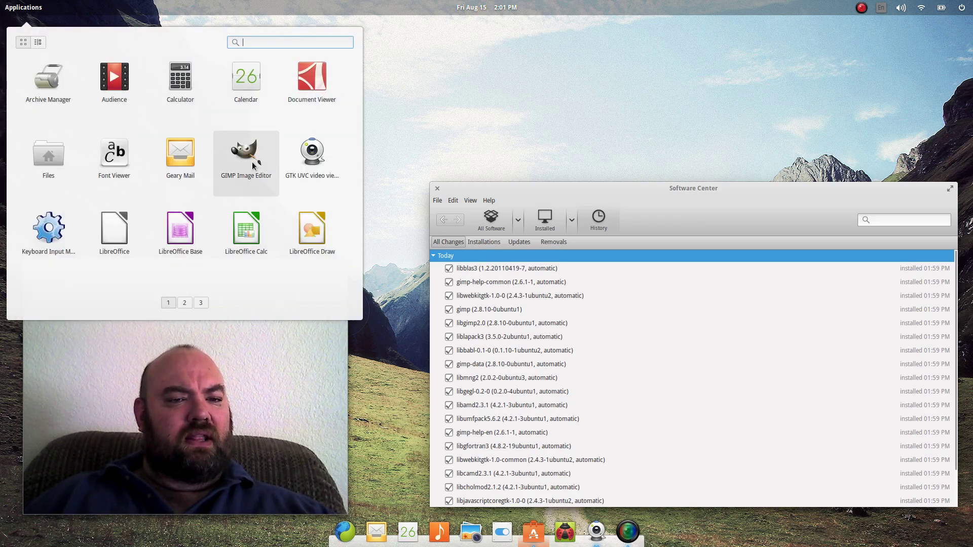
click(251, 162)
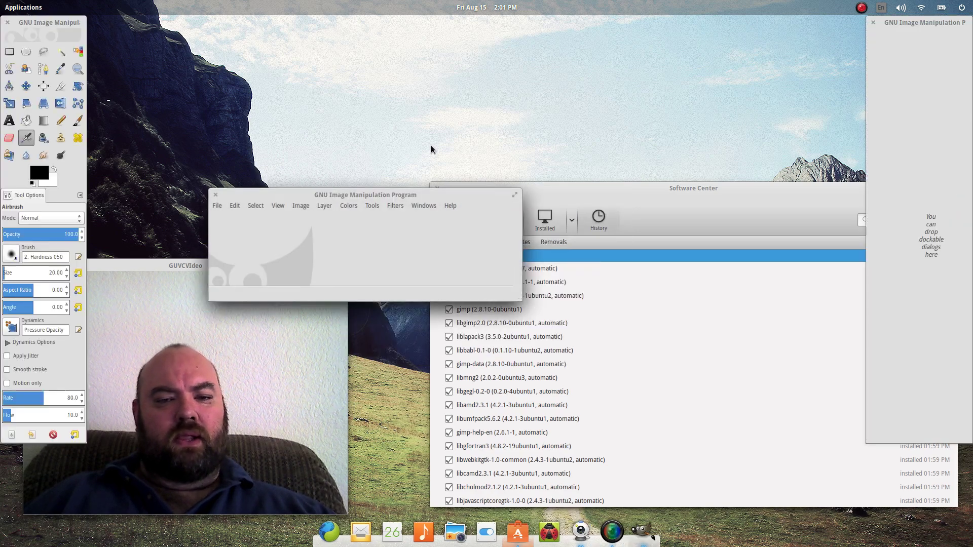
click(217, 206)
click(240, 437)
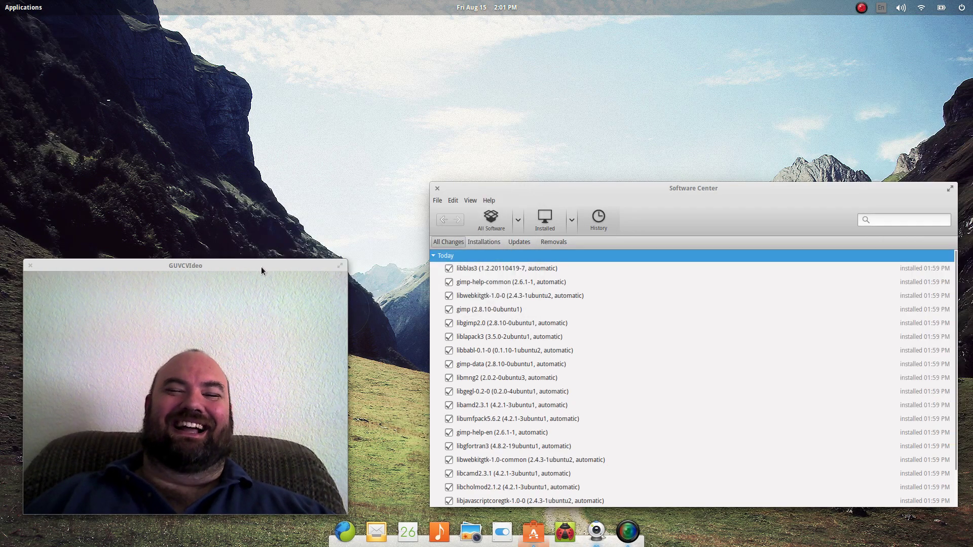
Bring back the SimpleScreenRecorder window from the dock, showing the recording at 0:14:02 and 581 MB.
drag(261, 271, 270, 222)
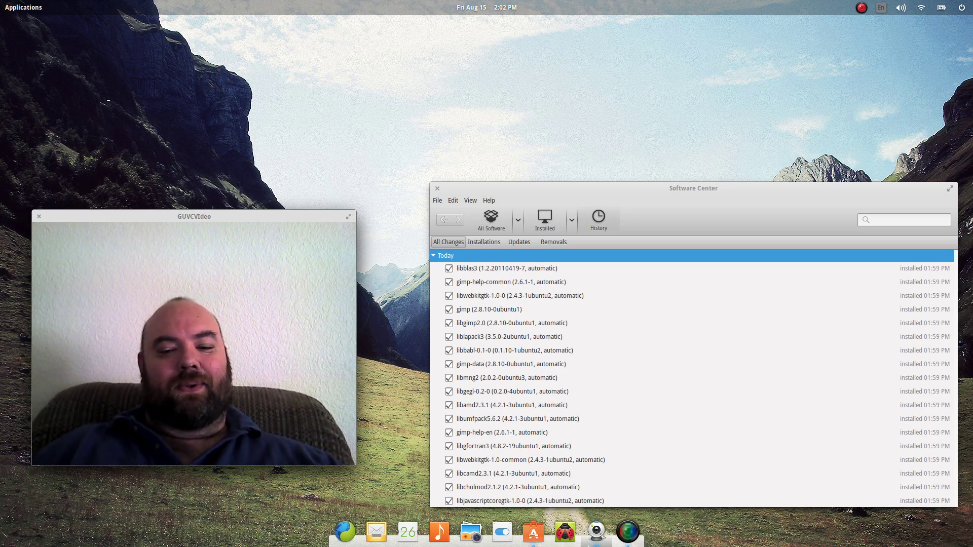
click(628, 532)
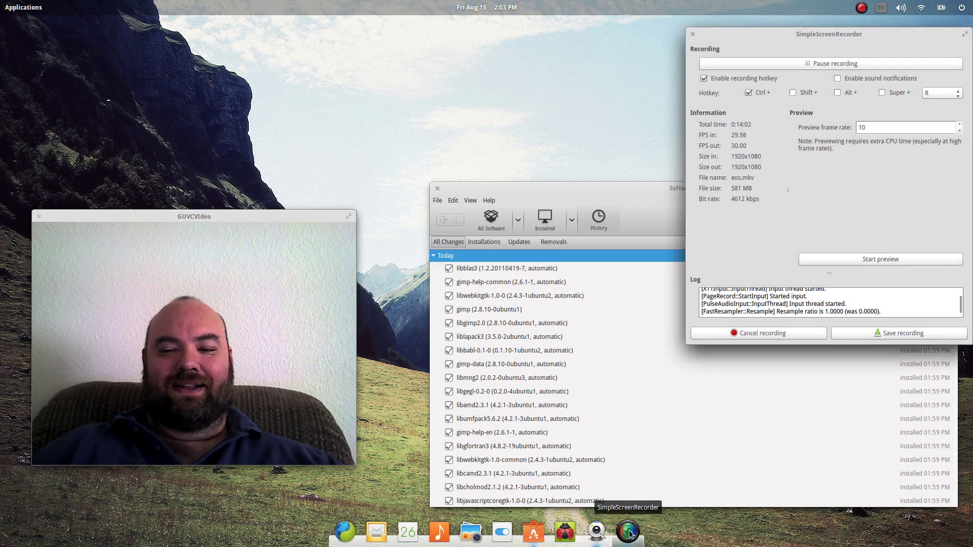